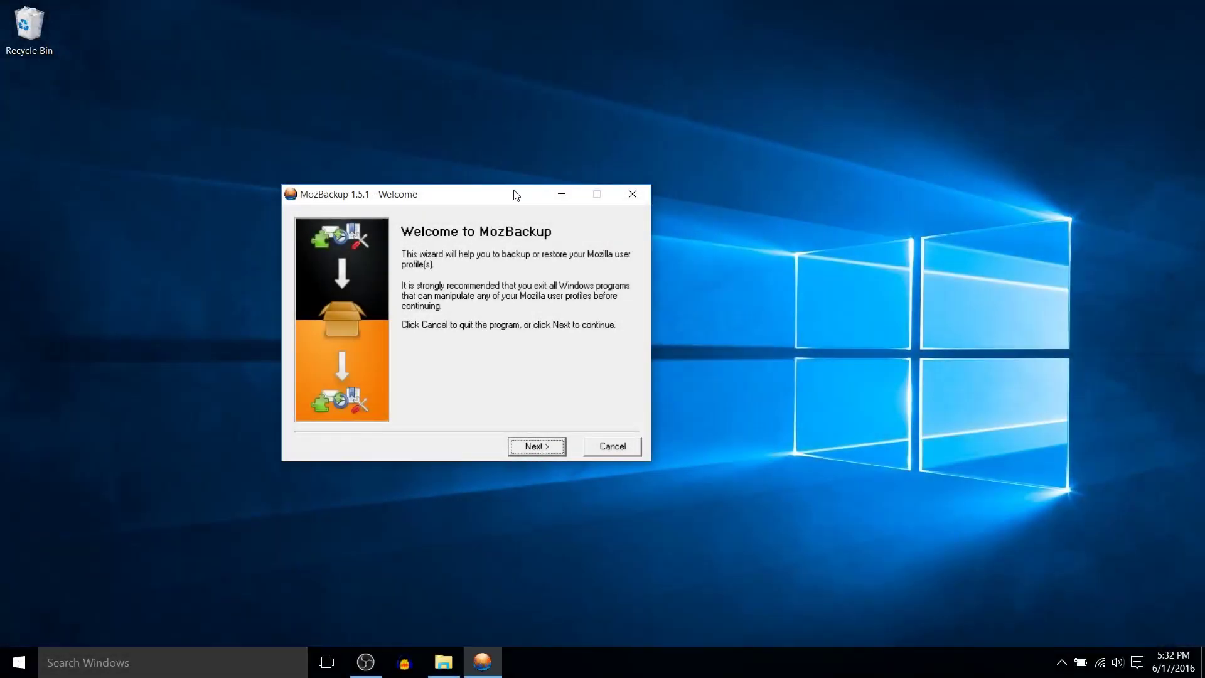
Choose to back up Mozilla Thunderbird 45.1.1 and continue to its 'default' profile selection.
drag(513, 194, 575, 170)
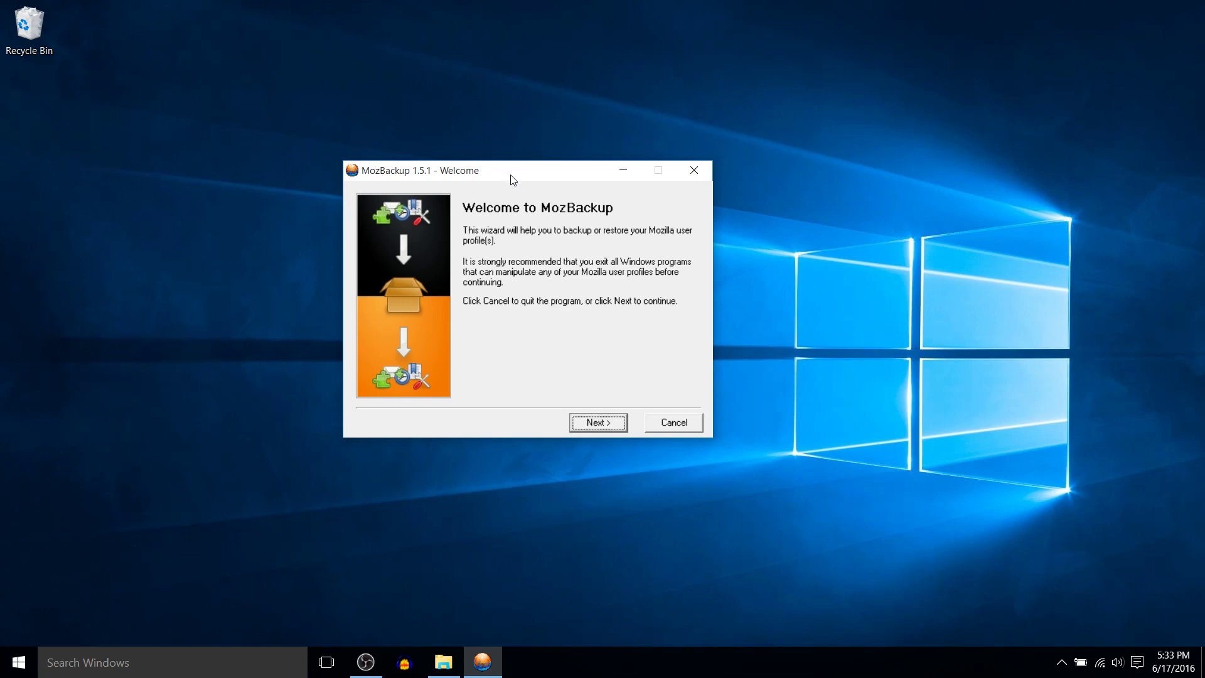
click(615, 428)
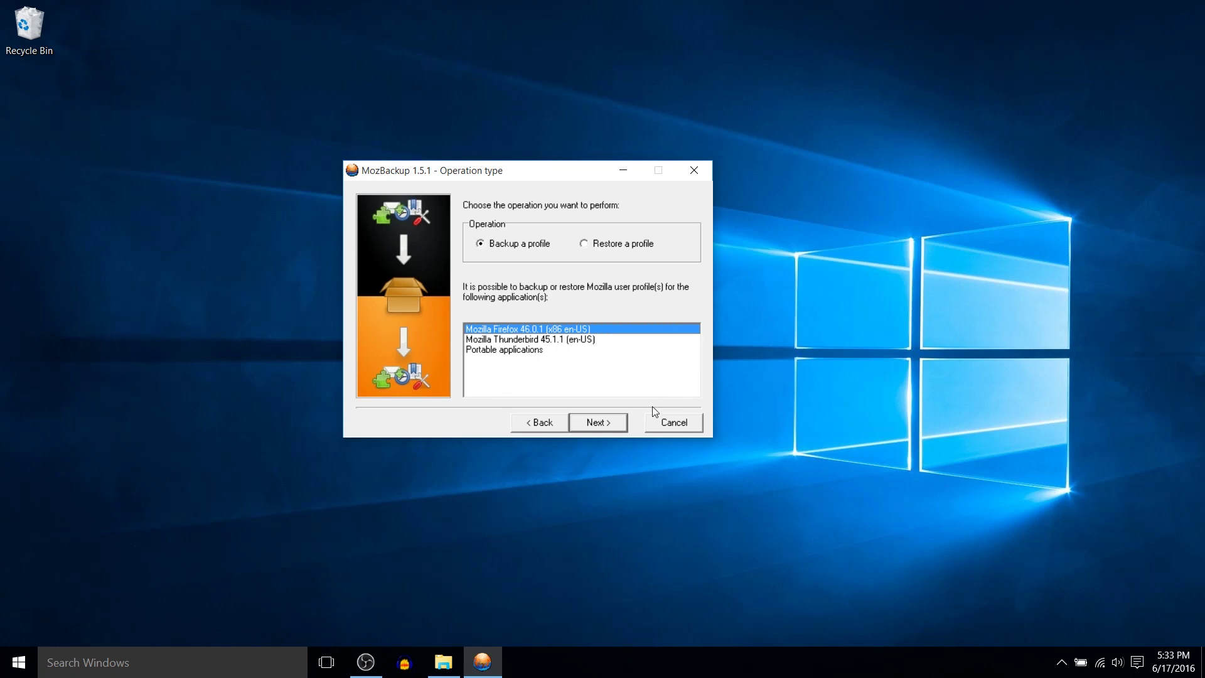
click(596, 340)
click(600, 421)
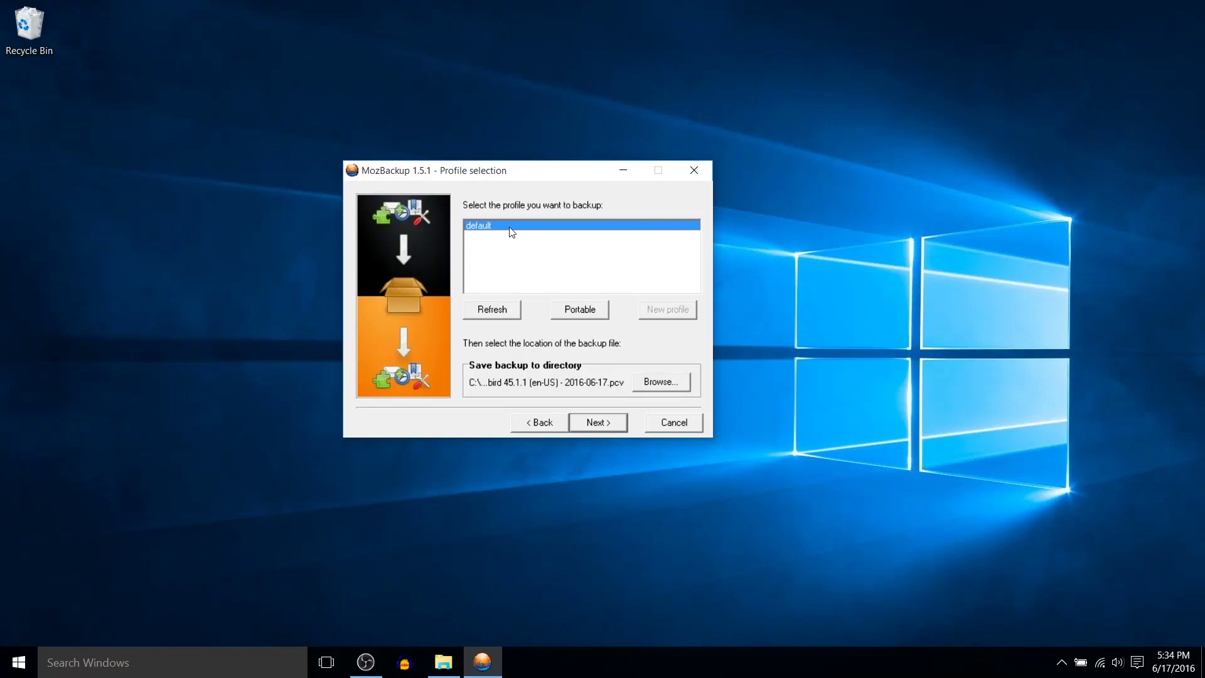
Save the backup in Documents under the suggested name 'Thunderbird 45.1.1 (en-US) - 2016-06-17.pcv'.
click(665, 387)
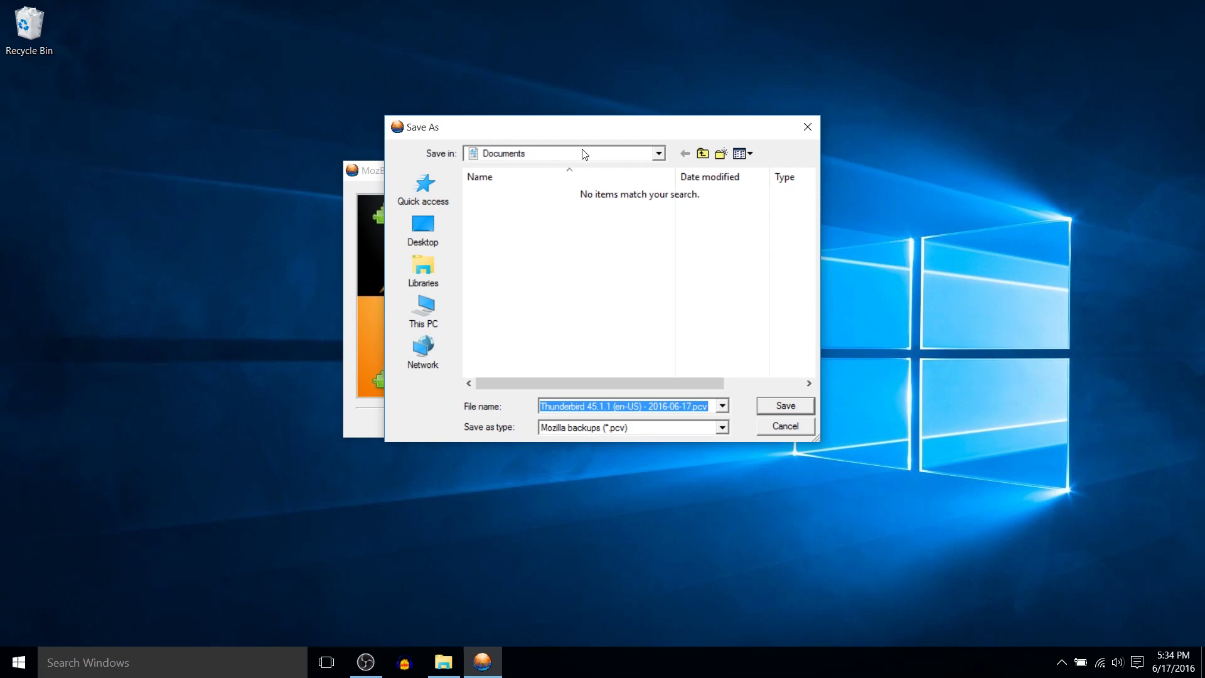
click(656, 406)
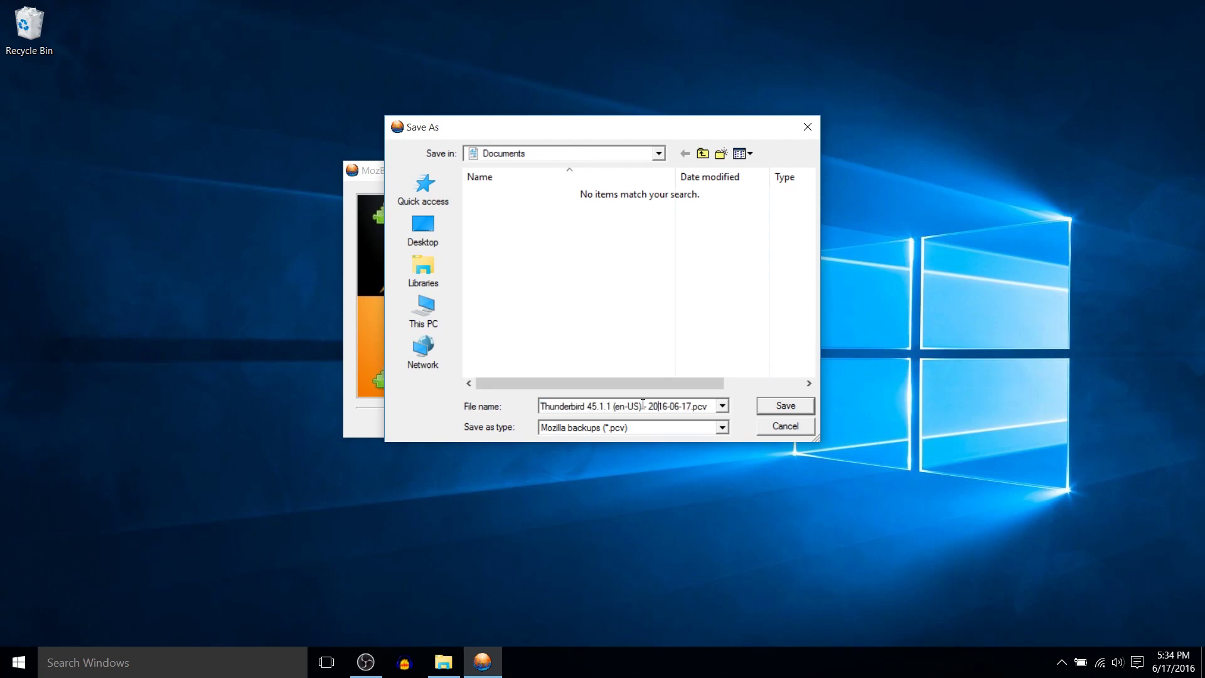
drag(640, 403, 500, 422)
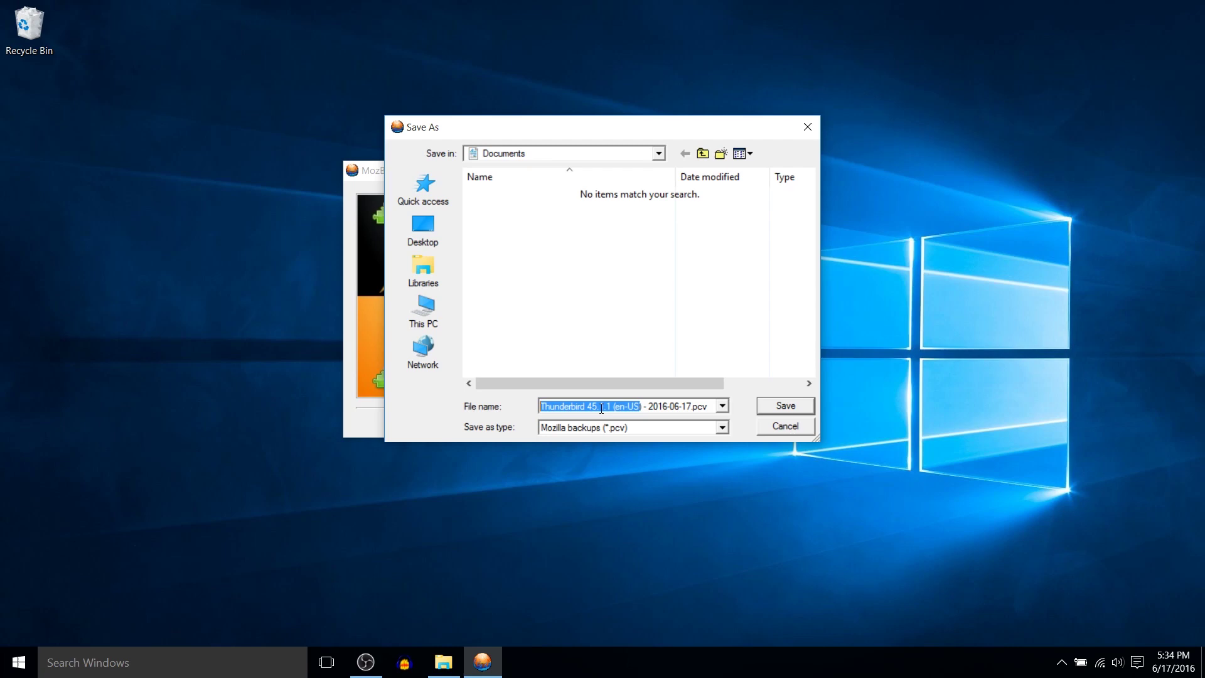
drag(592, 406, 692, 406)
click(638, 408)
click(689, 406)
click(695, 407)
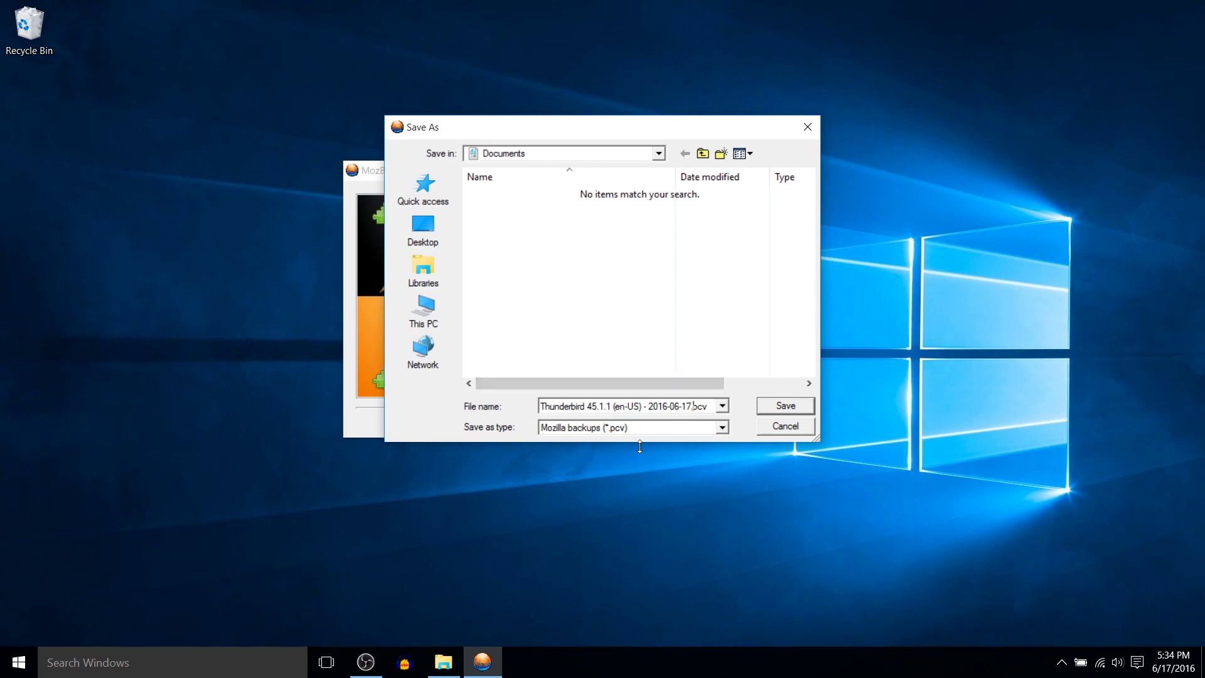
click(784, 406)
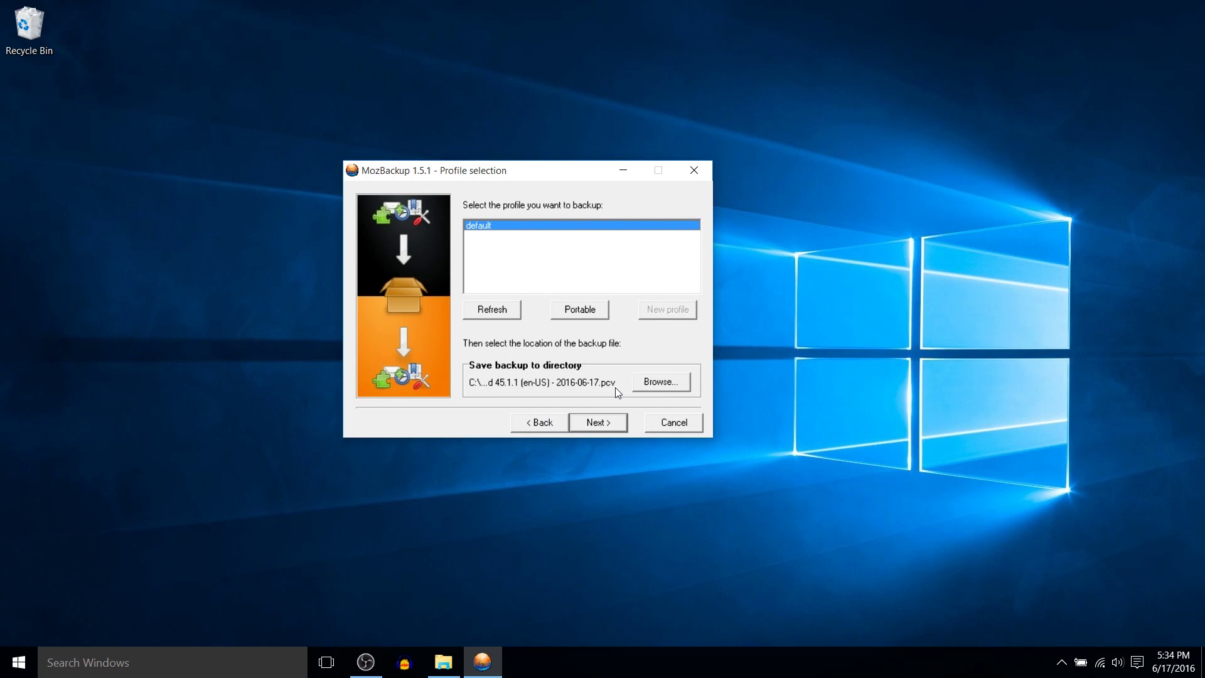
Continue past profile selection and decline password protection for the .pcv backup.
click(615, 420)
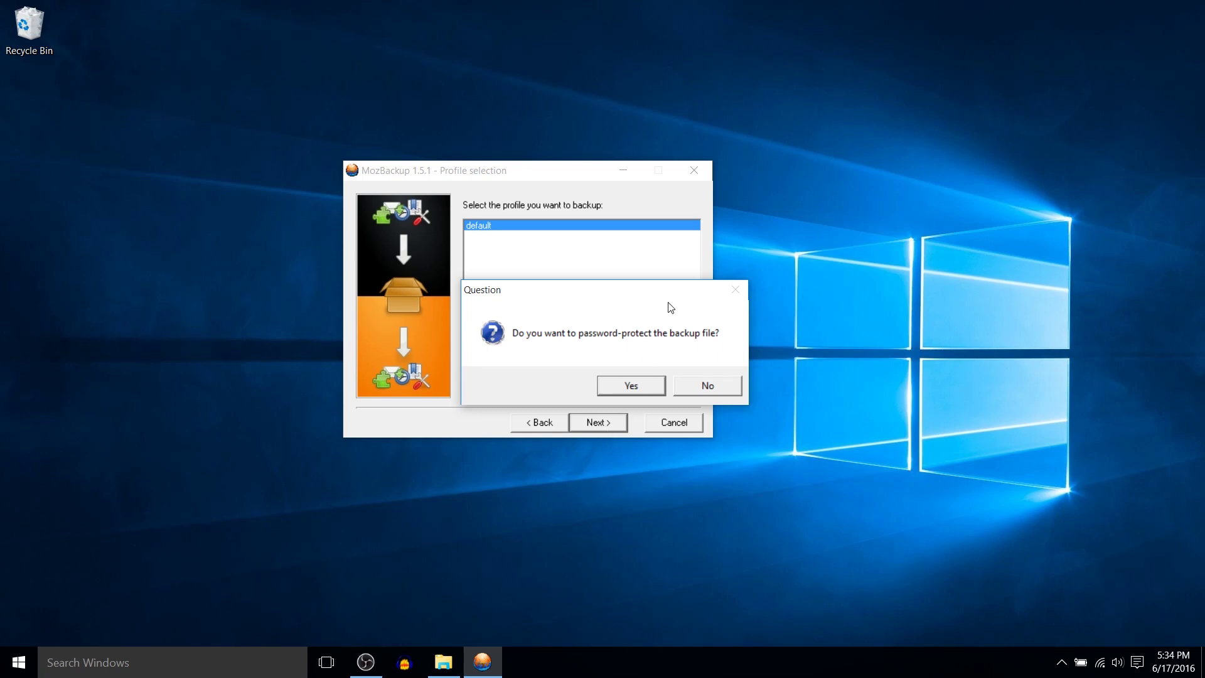
click(723, 389)
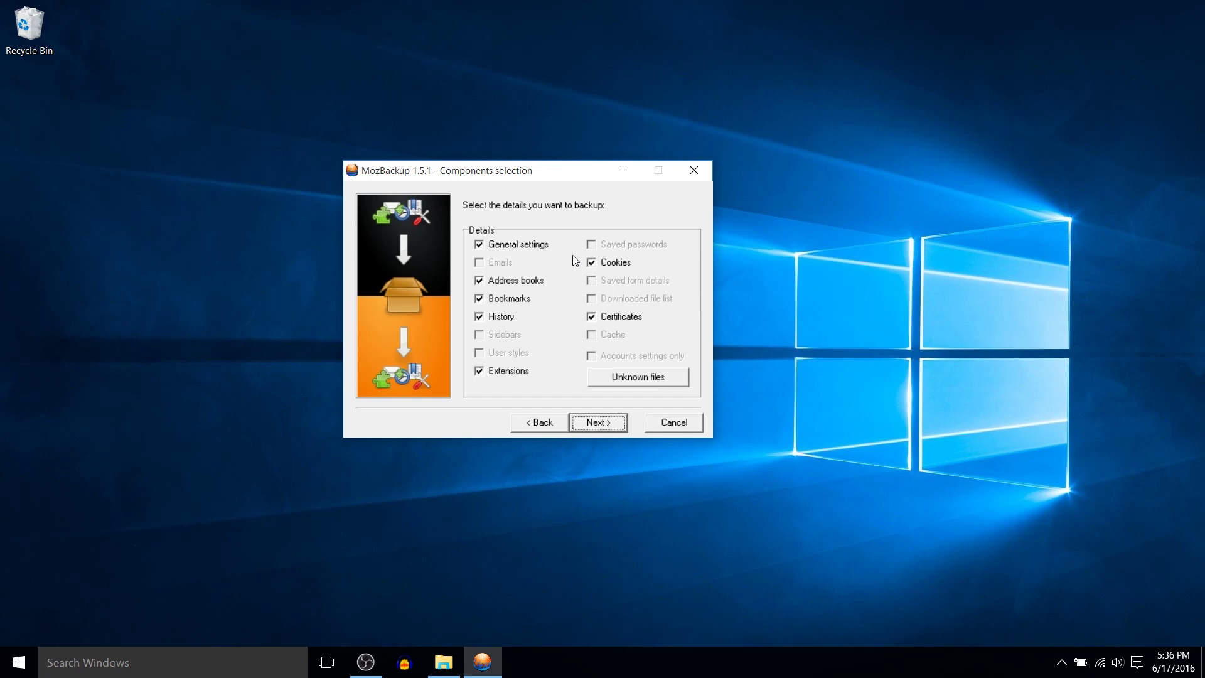
Run the backup with settings, address books, bookmarks, history, extensions, cookies and certificates checked.
click(622, 427)
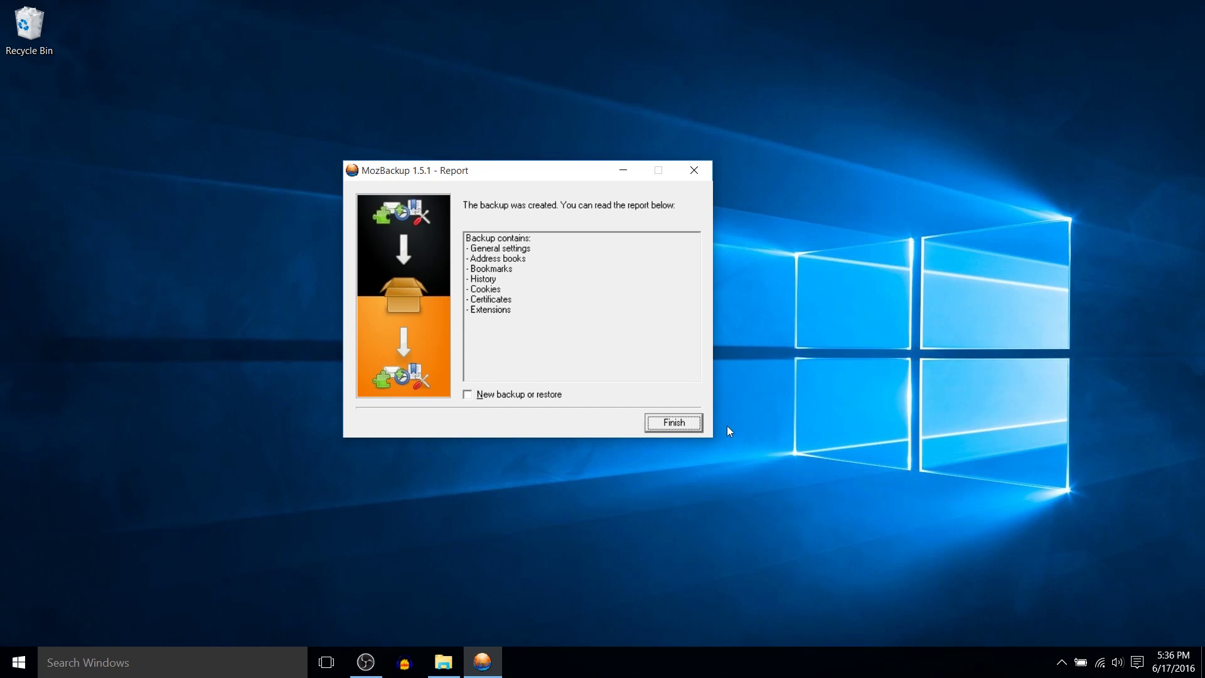
Close the wizard, show Documents and widen the Name column to reveal the 1,567 KB .pcv file.
click(684, 423)
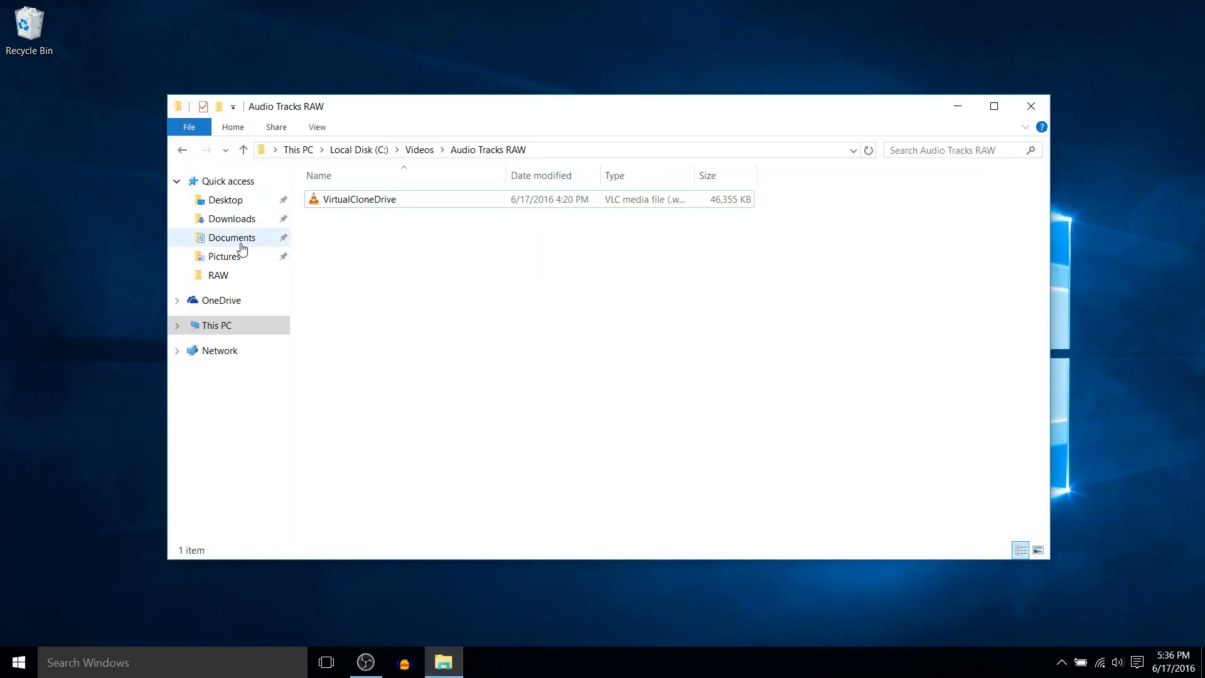
click(243, 237)
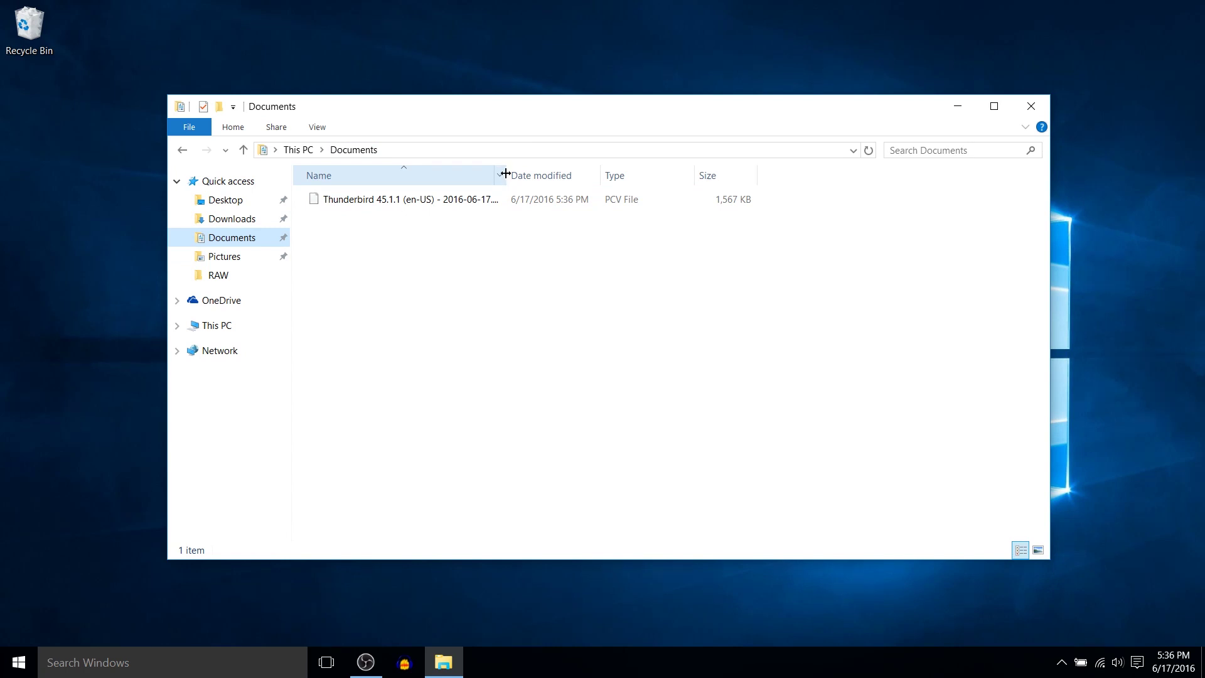
drag(505, 175, 676, 210)
drag(600, 258, 435, 194)
drag(503, 258, 395, 194)
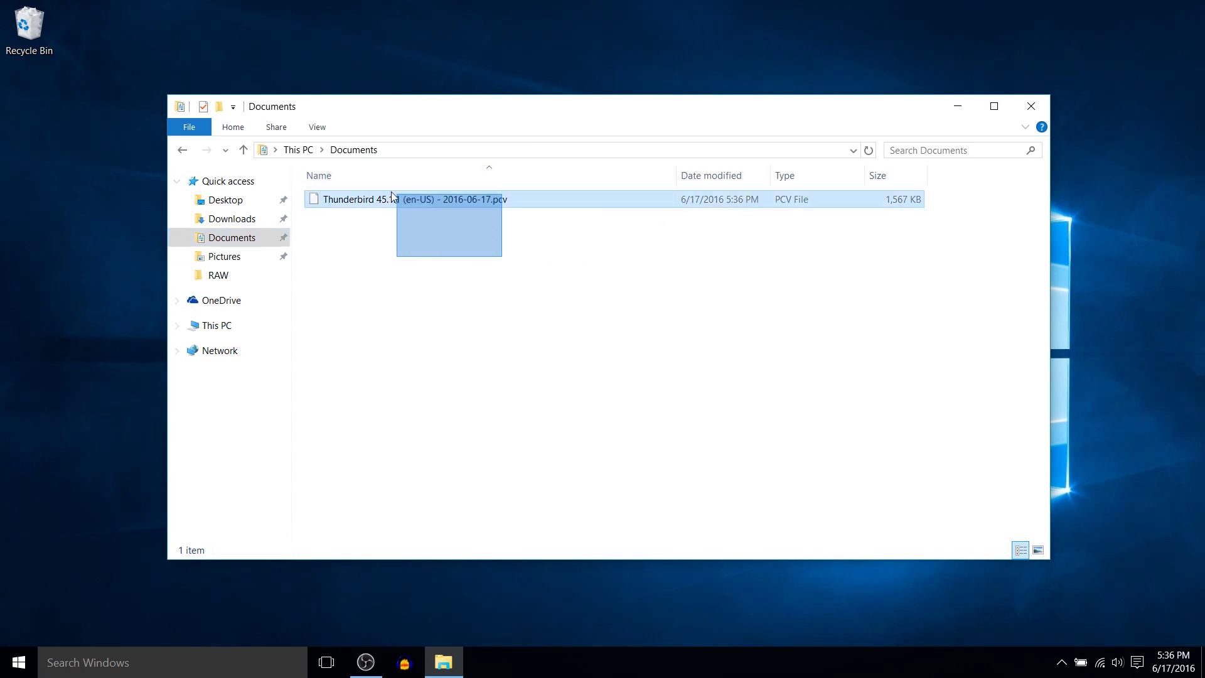
drag(433, 278, 387, 198)
drag(402, 250, 387, 202)
mouse_move(412, 258)
mouse_down()
mouse_move(412, 197)
mouse_move(412, 215)
mouse_up()
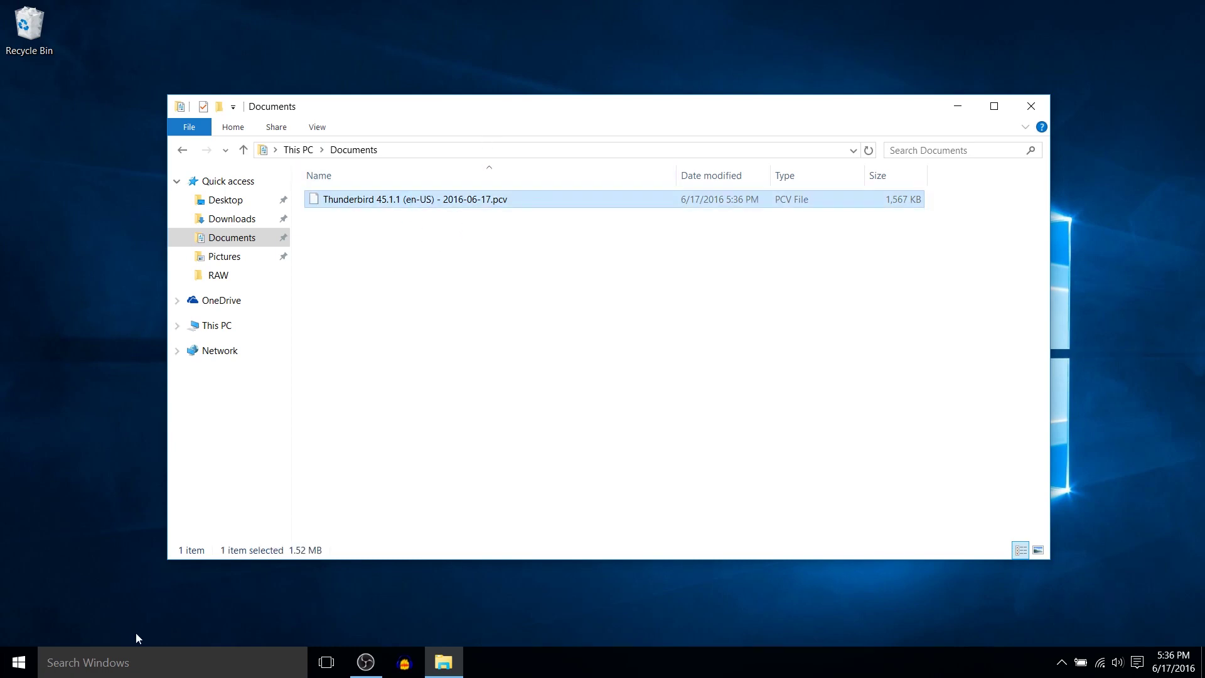
Relaunch MozBackup by searching 'mozbac' and move past the welcome page.
click(151, 663)
text(mozbac)
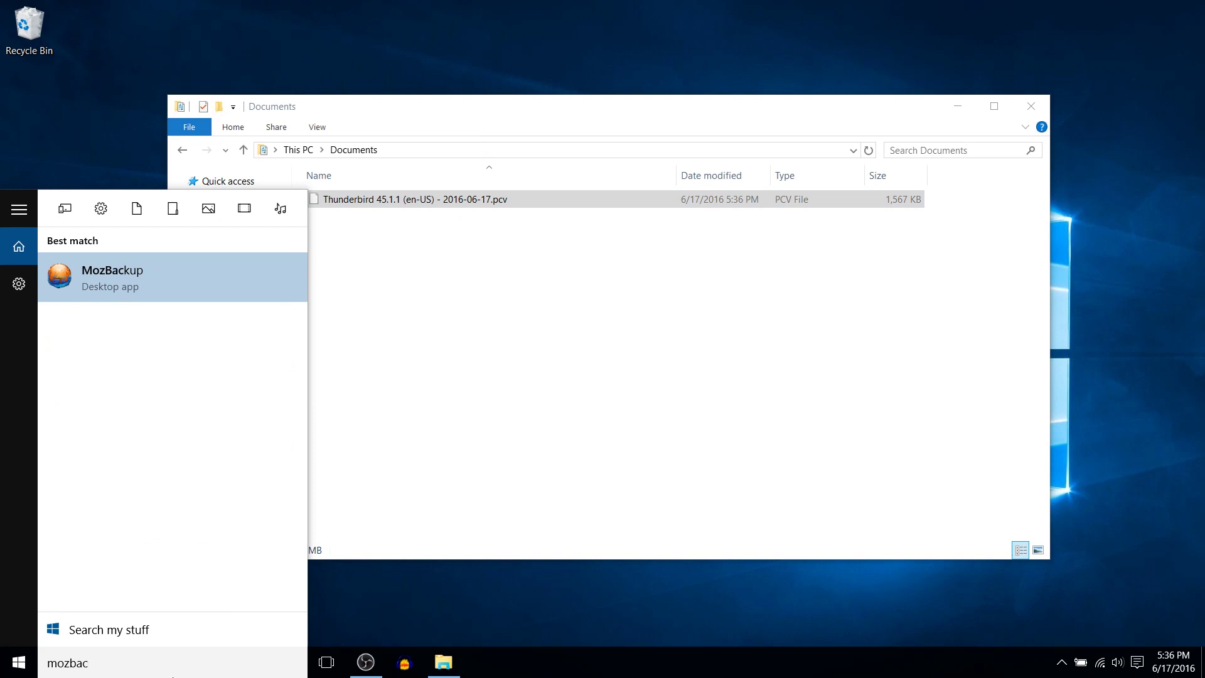
key(Return)
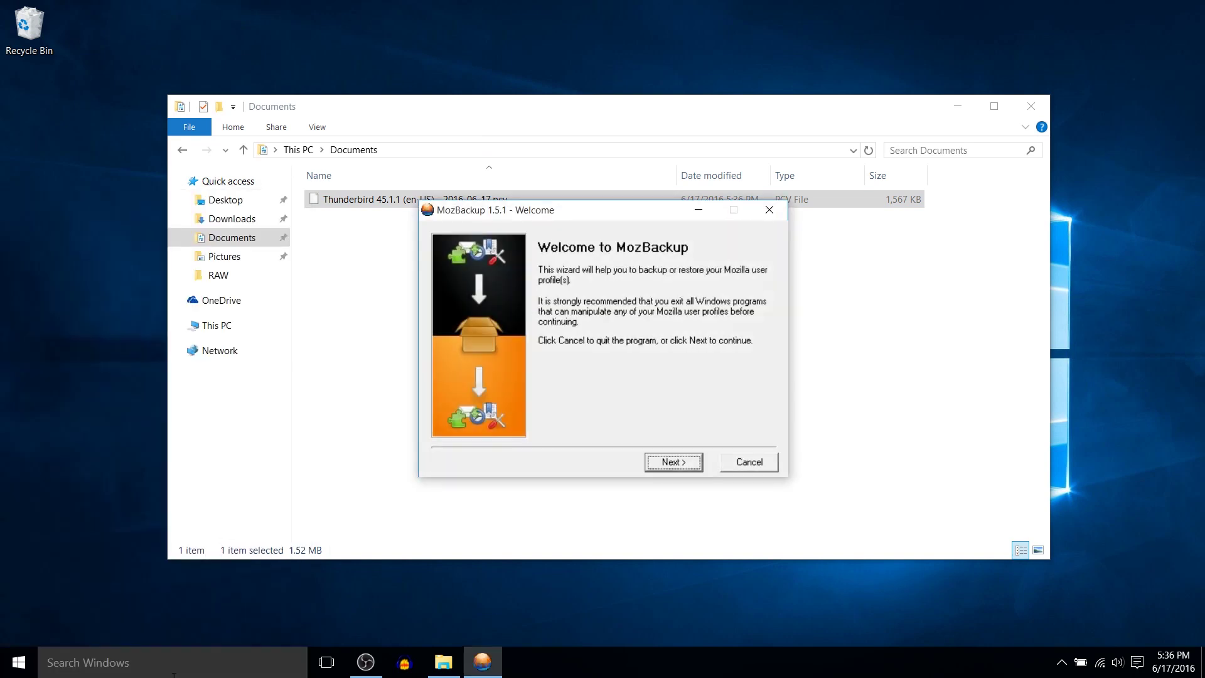
drag(605, 209, 598, 263)
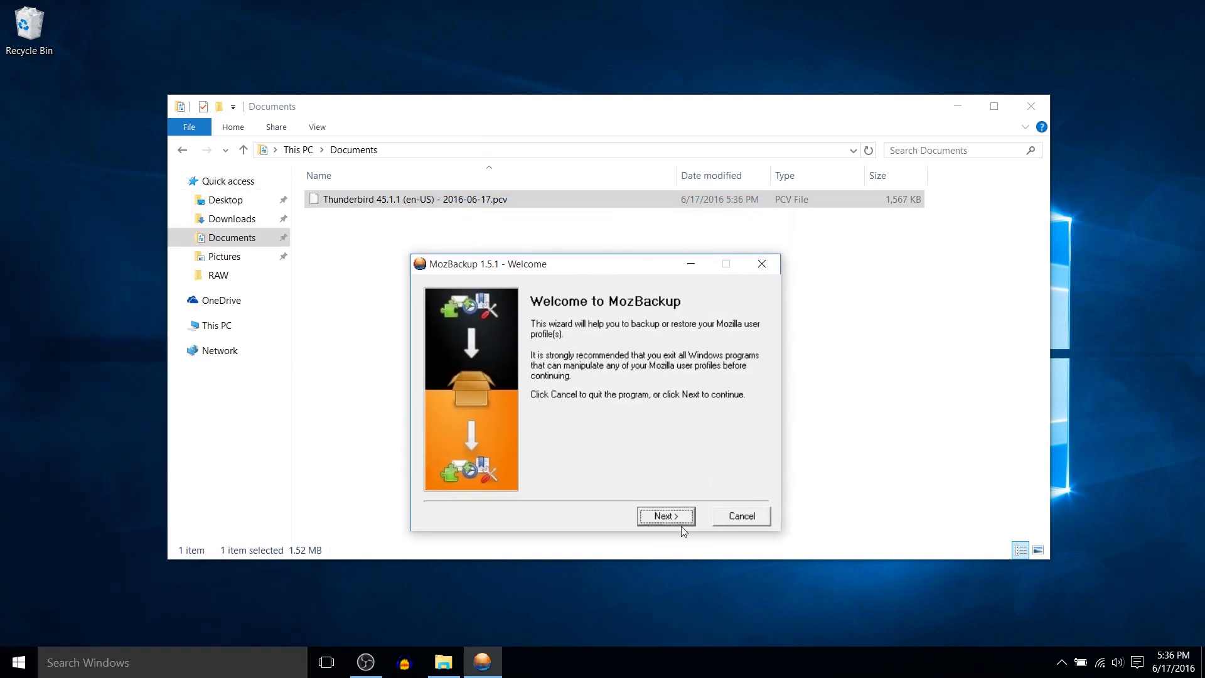
click(675, 516)
Choose to restore Thunderbird from 'Thunderbird 45.1.1 (en-US) - 2016-06-17.pcv' in Documents.
click(693, 339)
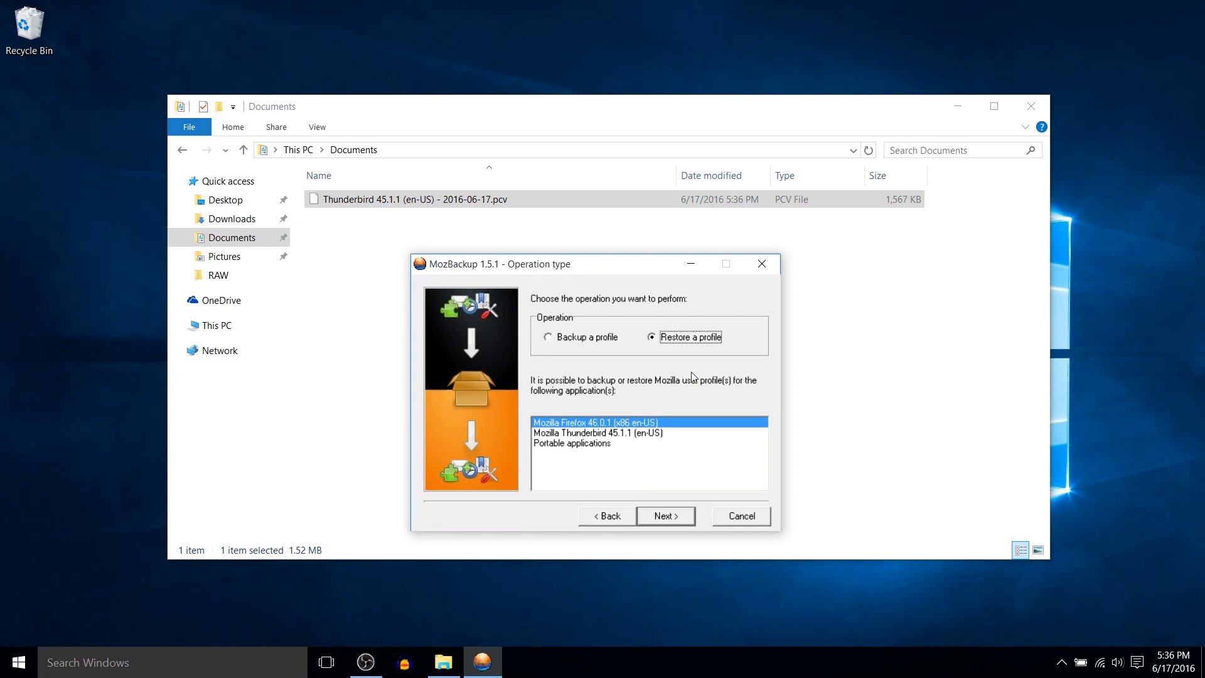
click(679, 432)
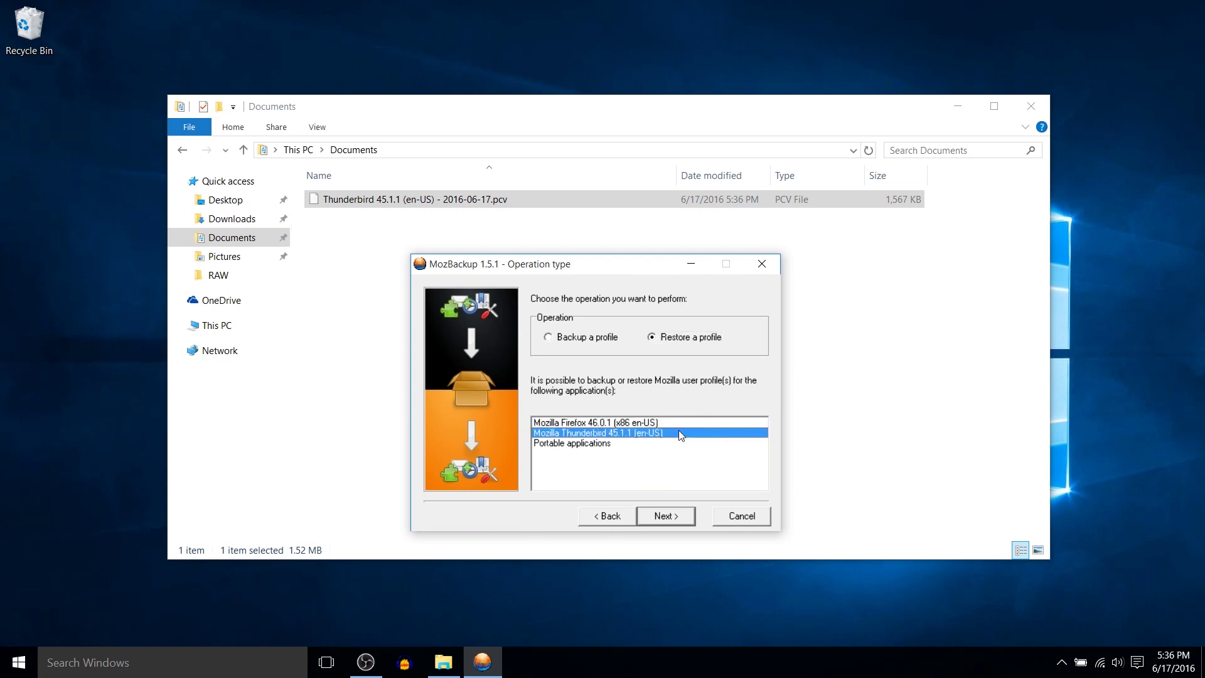
click(667, 512)
click(719, 476)
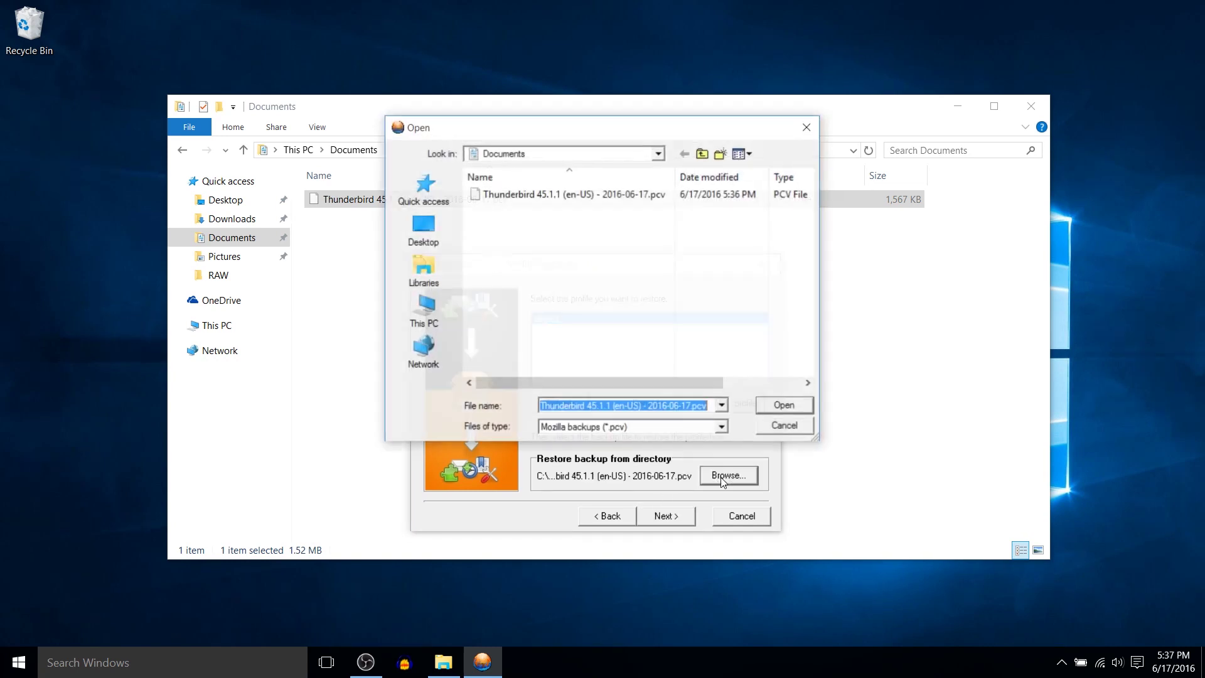
double_click(574, 194)
Restore the checked components over the existing profile, confirming overwrite, then finish after the OK report.
click(667, 515)
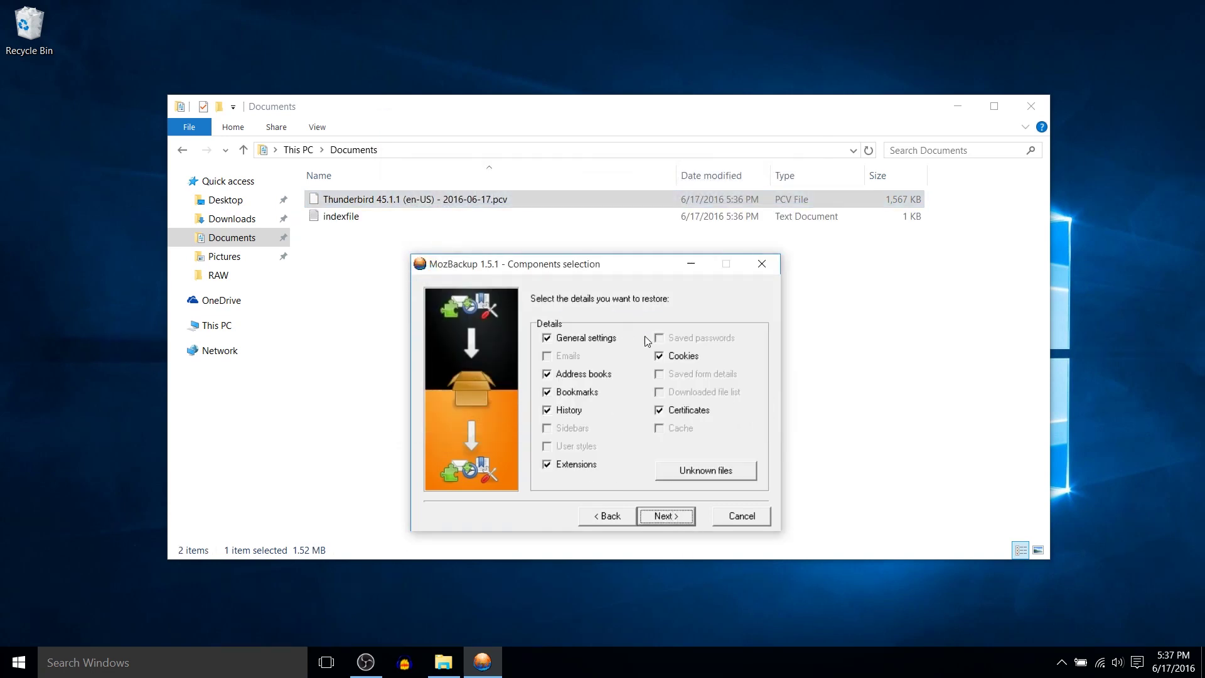
click(684, 514)
drag(549, 289, 575, 326)
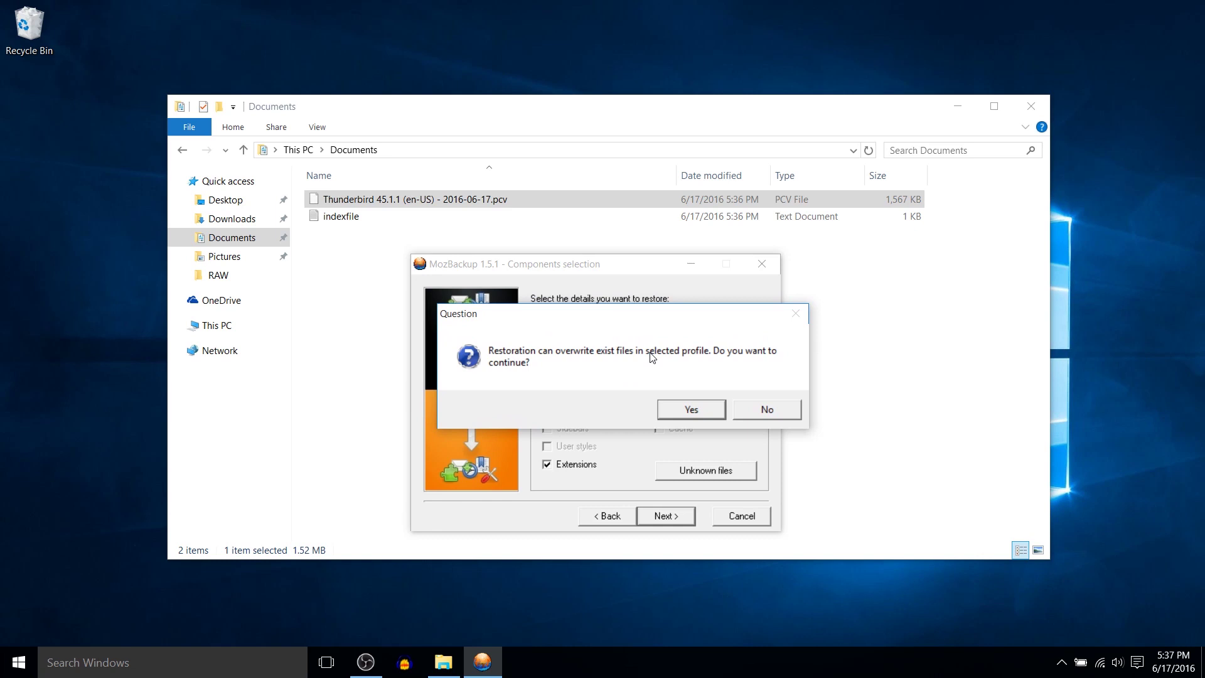
click(716, 408)
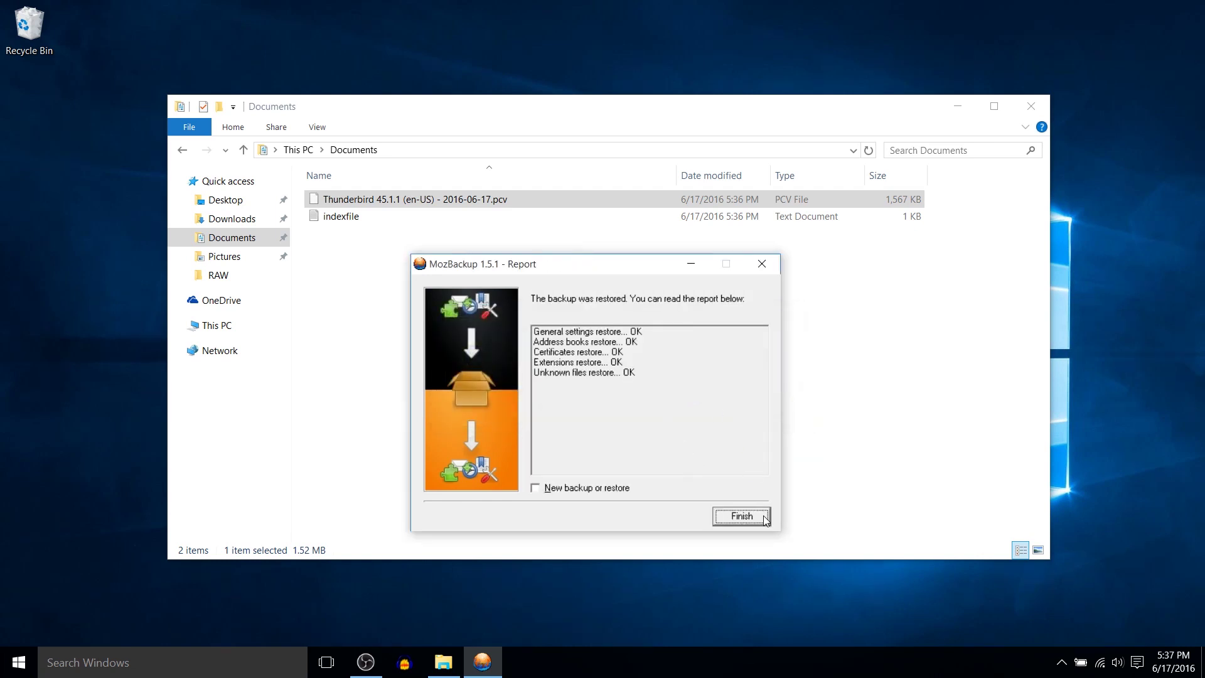
click(765, 519)
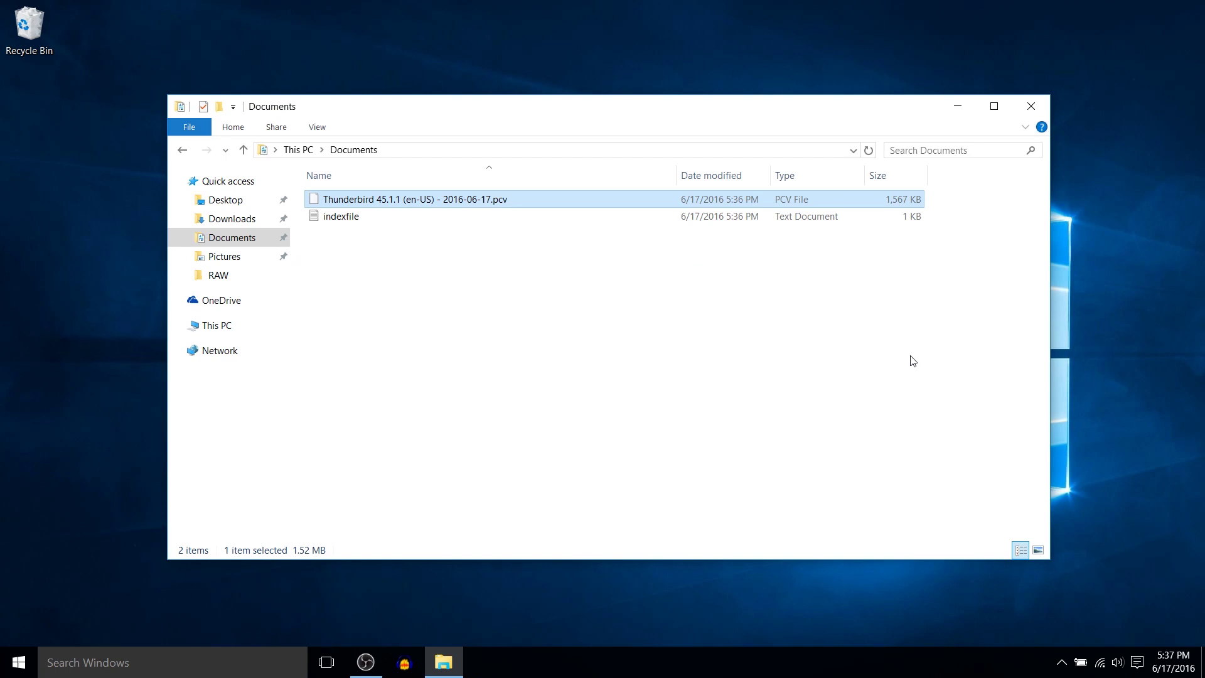
drag(931, 329, 409, 188)
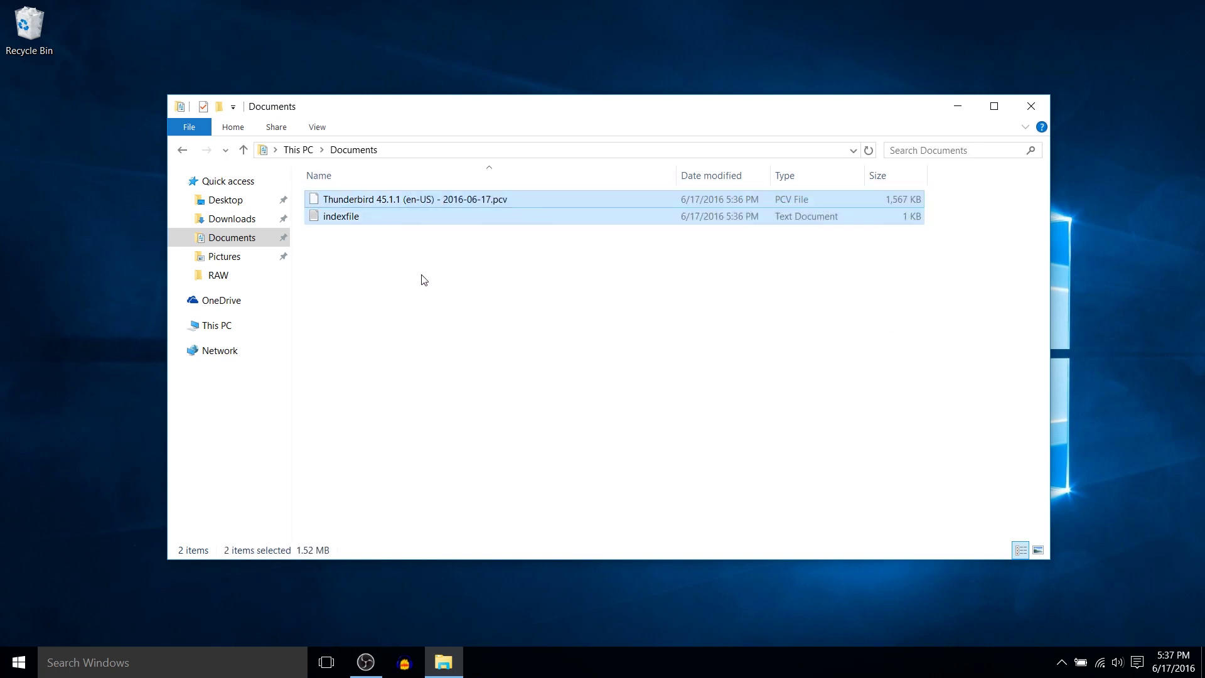
click(424, 280)
click(317, 205)
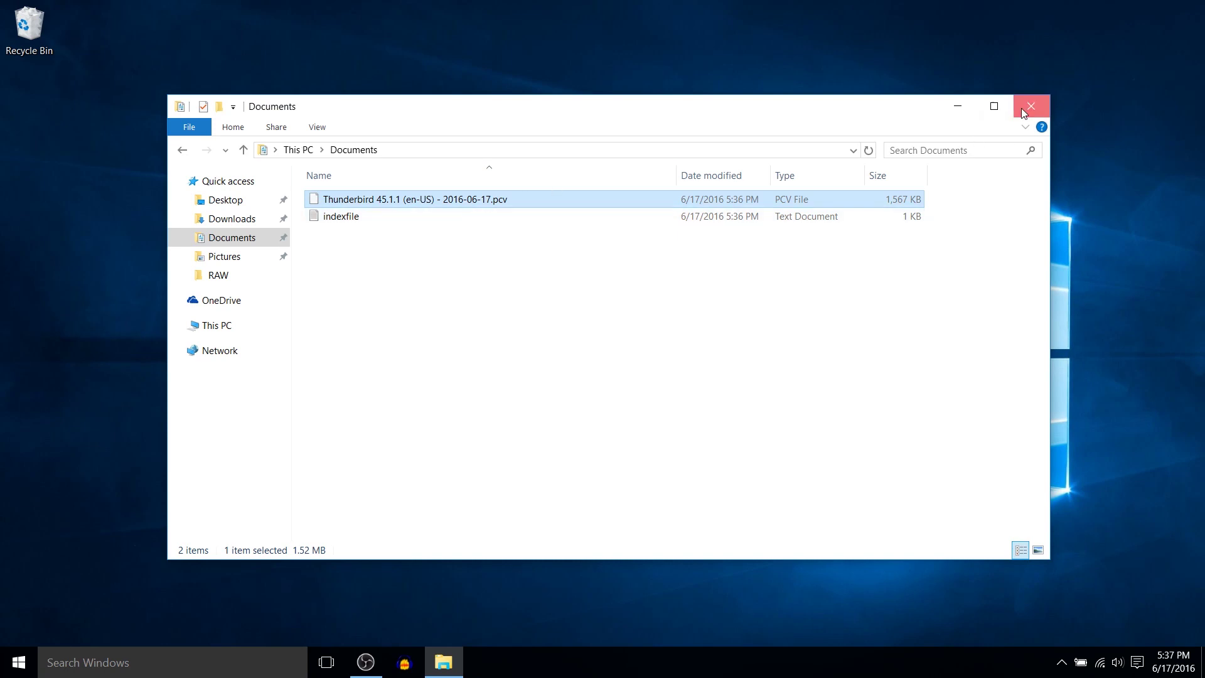
click(917, 264)
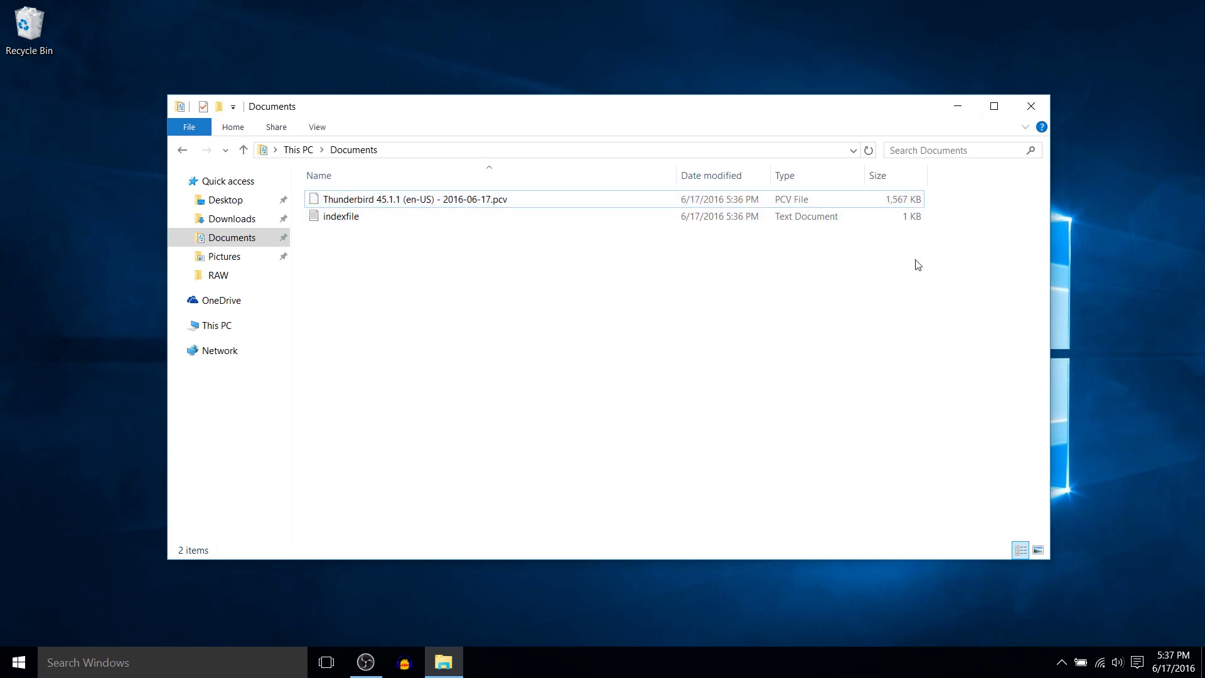